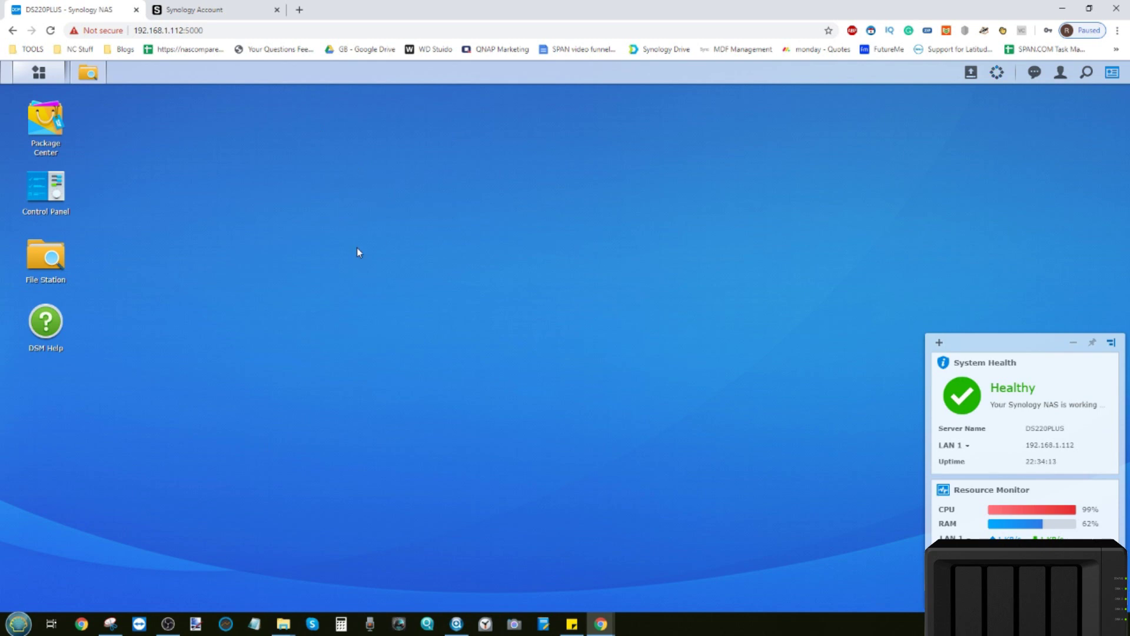
Glance at the Synology Account tab, return to the NAS desktop, and check thumbnail generation progress.
click(213, 9)
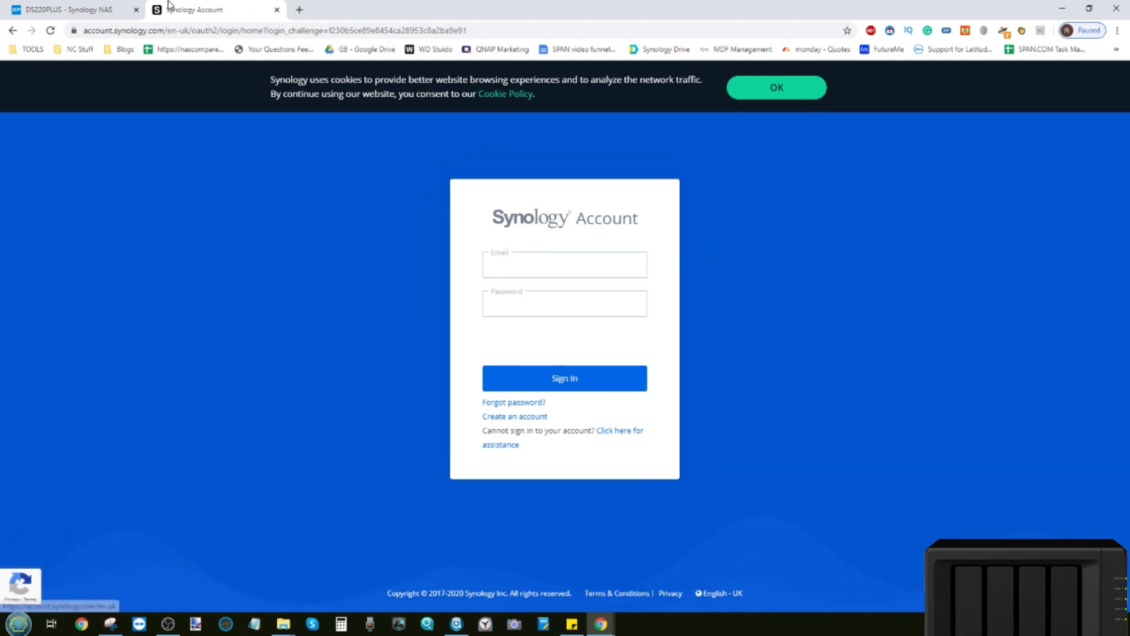
click(118, 10)
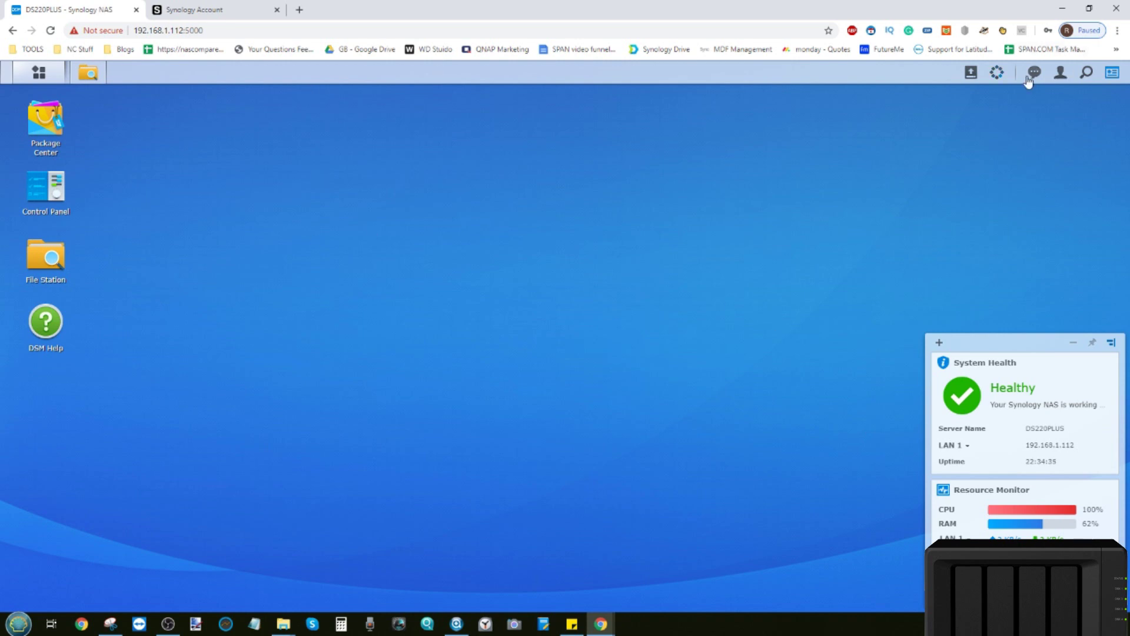
click(996, 71)
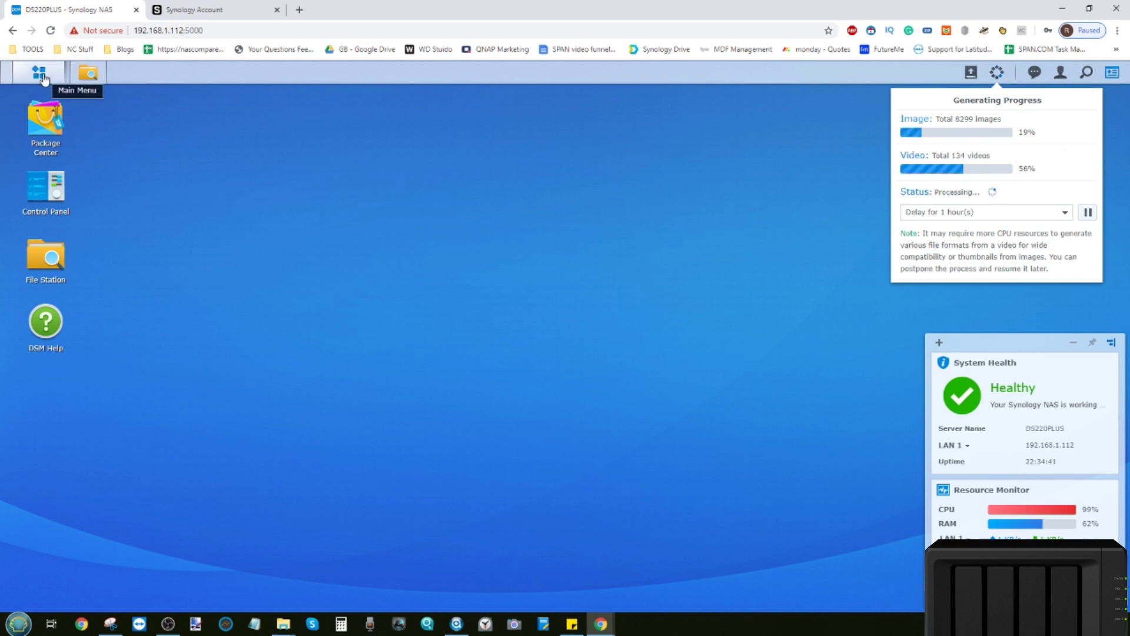
Open File Station on the video folder and recheck progress: video thumbnails 57%, images 19%.
click(86, 75)
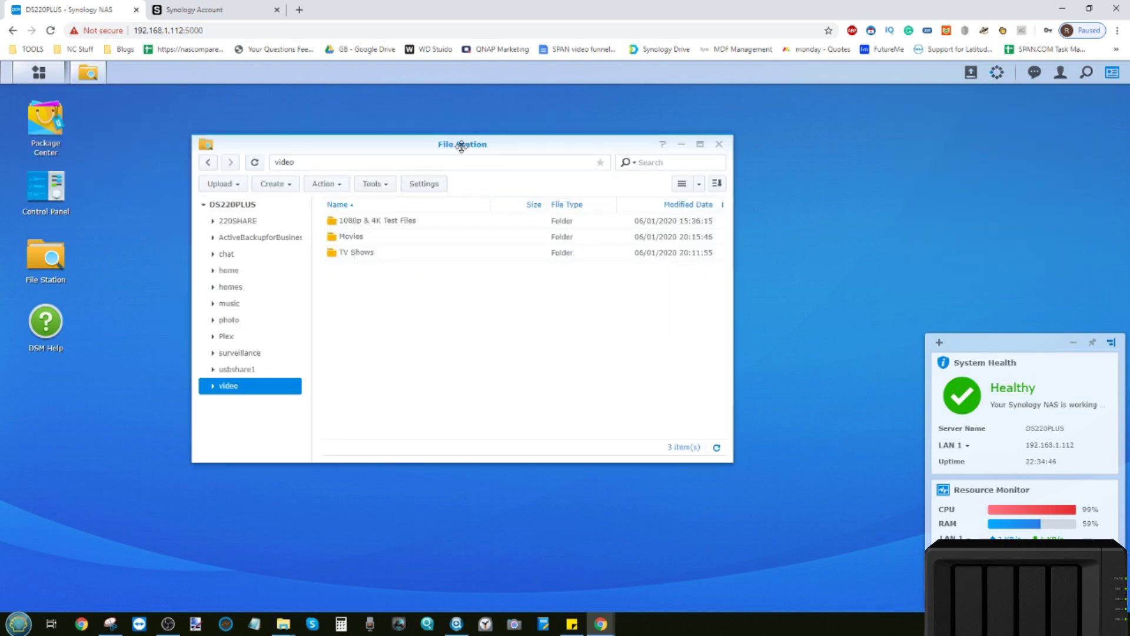
drag(462, 147, 458, 152)
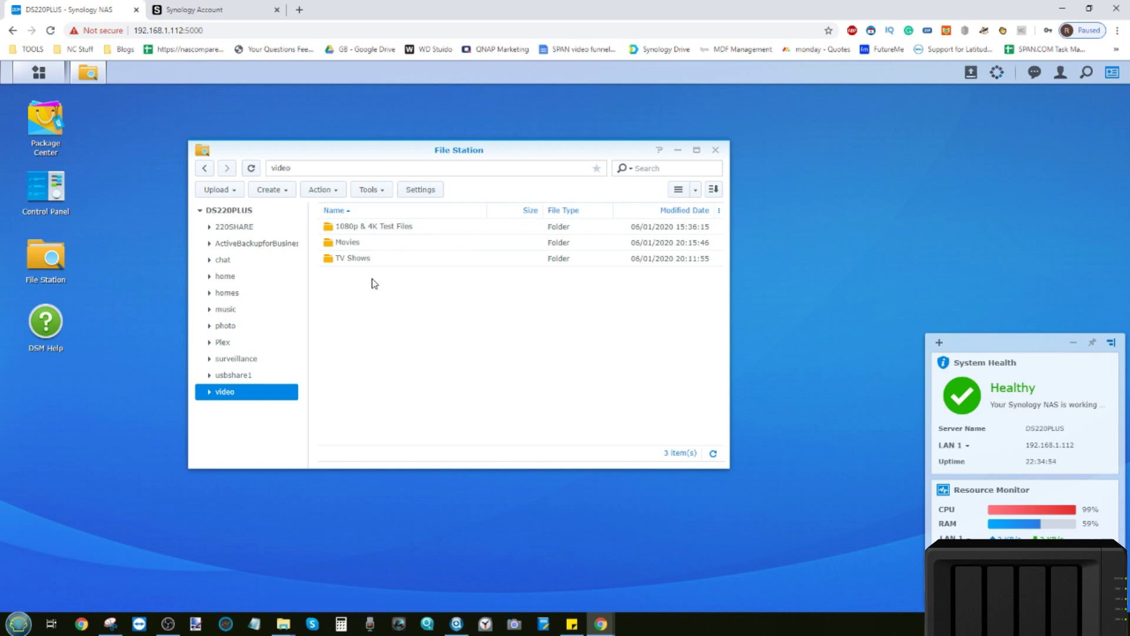
click(997, 75)
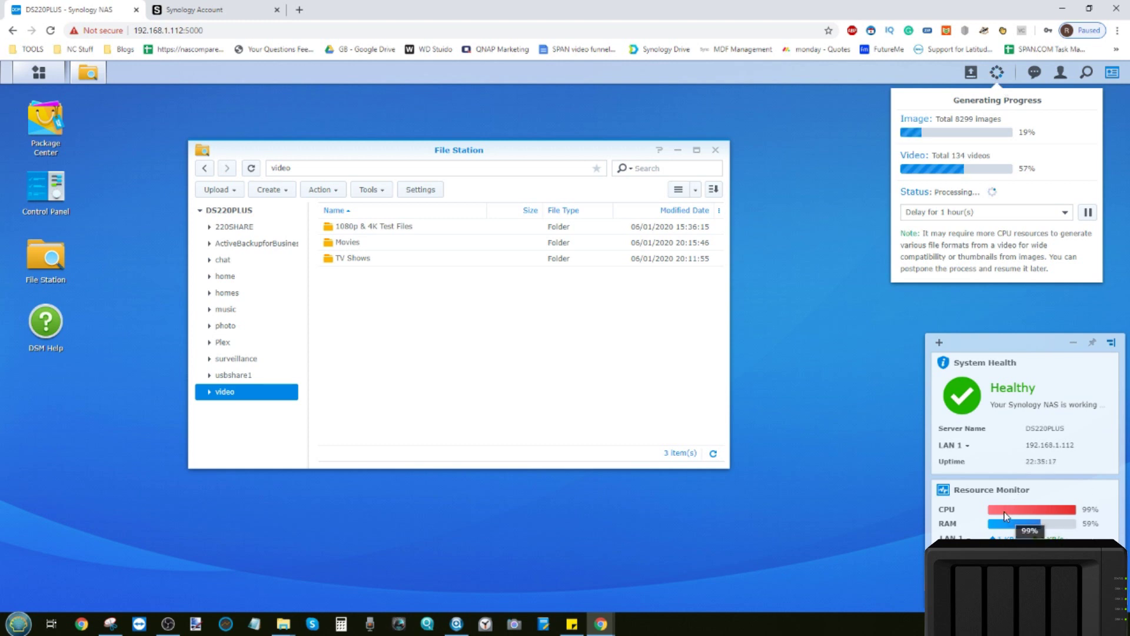
Close the thumbnail progress panel, shift the File Station window around, then close File Station.
mouse_move(1054, 515)
click(996, 72)
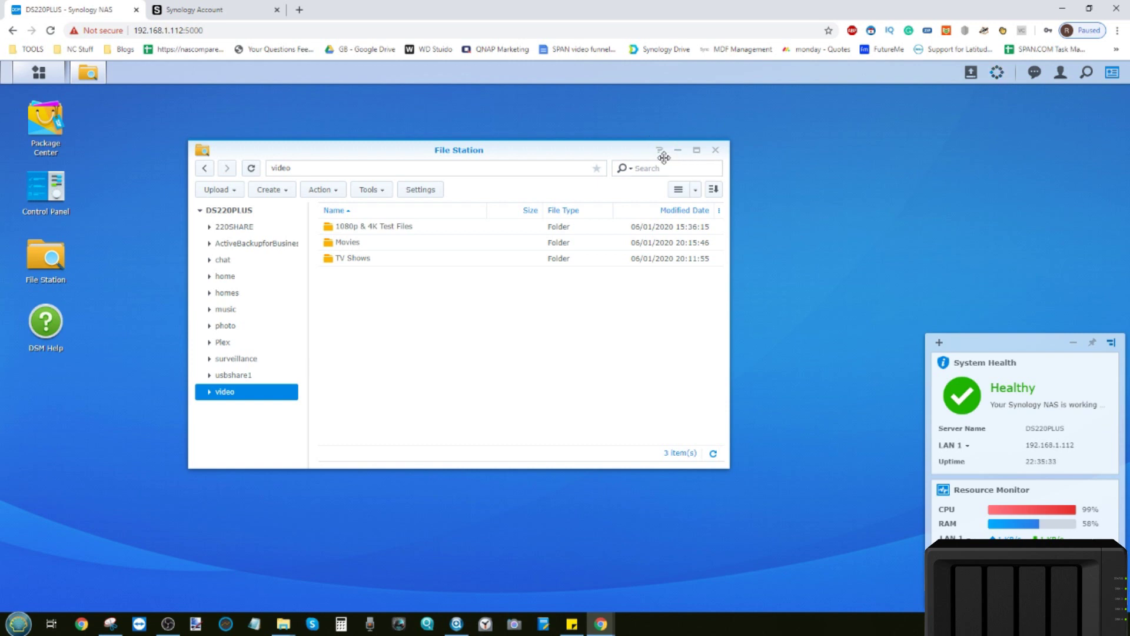
drag(640, 151, 651, 157)
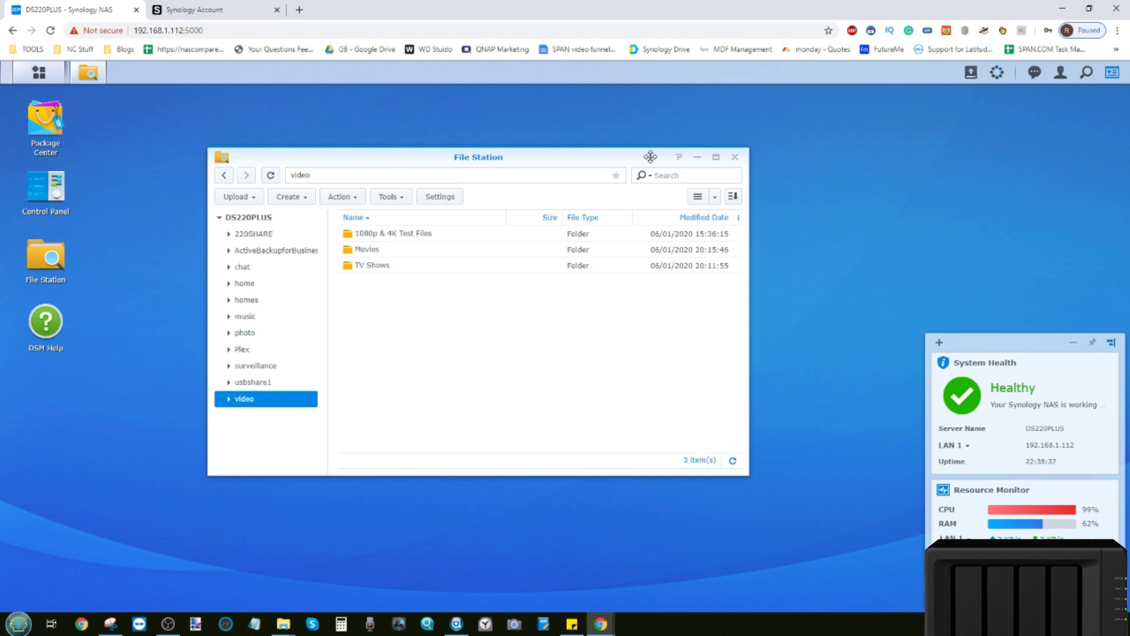
drag(650, 157, 658, 164)
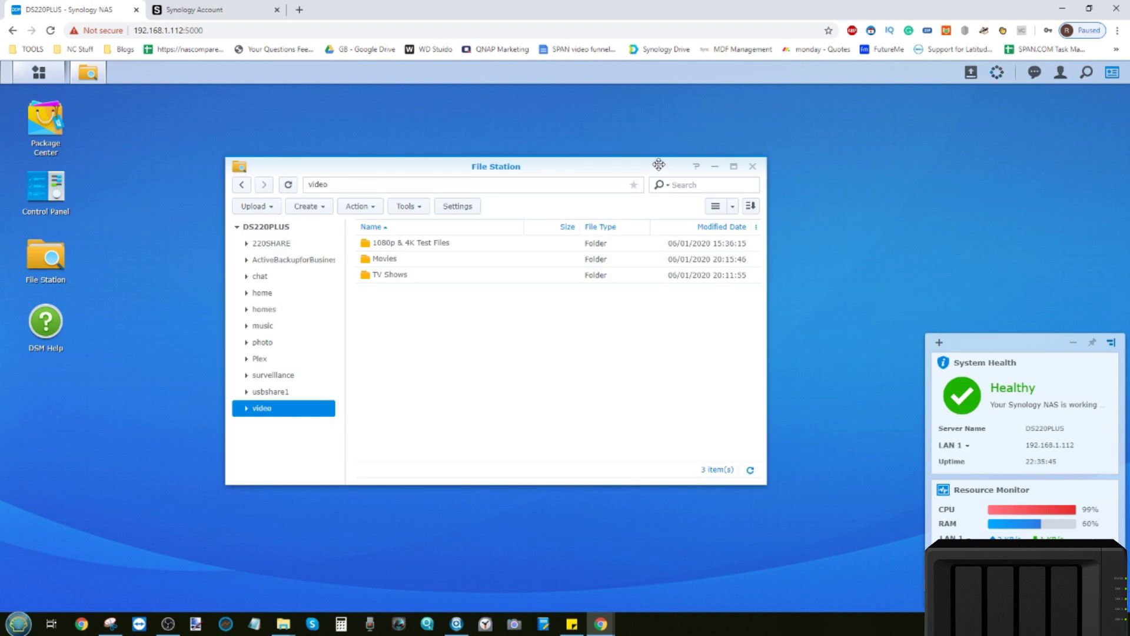
mouse_move(659, 165)
mouse_down()
mouse_move(649, 167)
mouse_move(661, 173)
mouse_up()
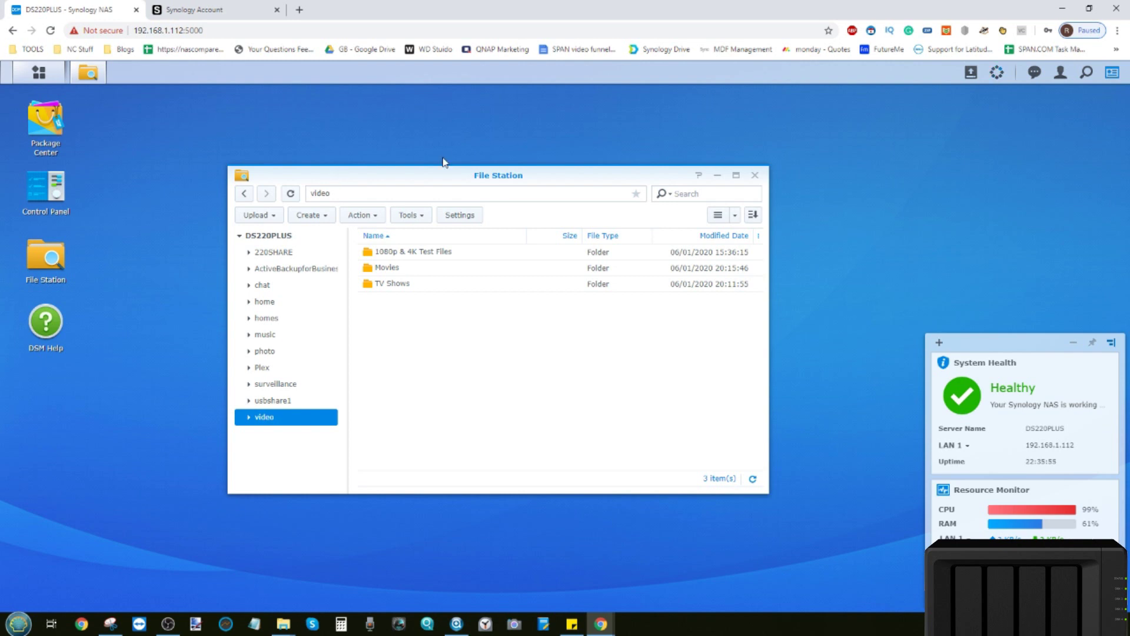
click(754, 177)
click(168, 624)
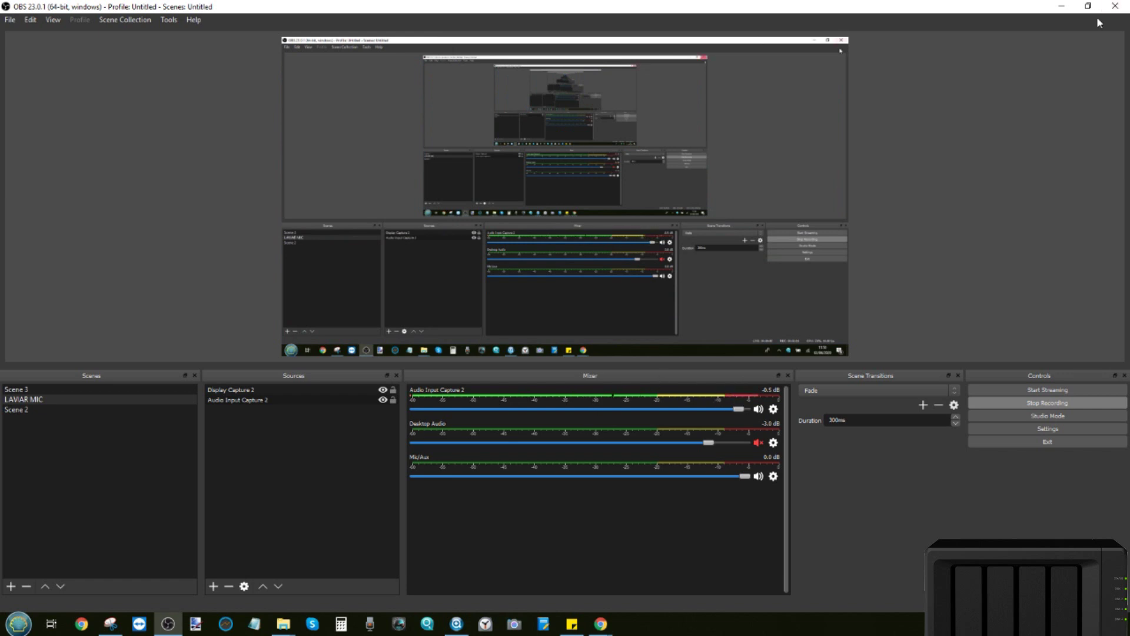
click(1061, 6)
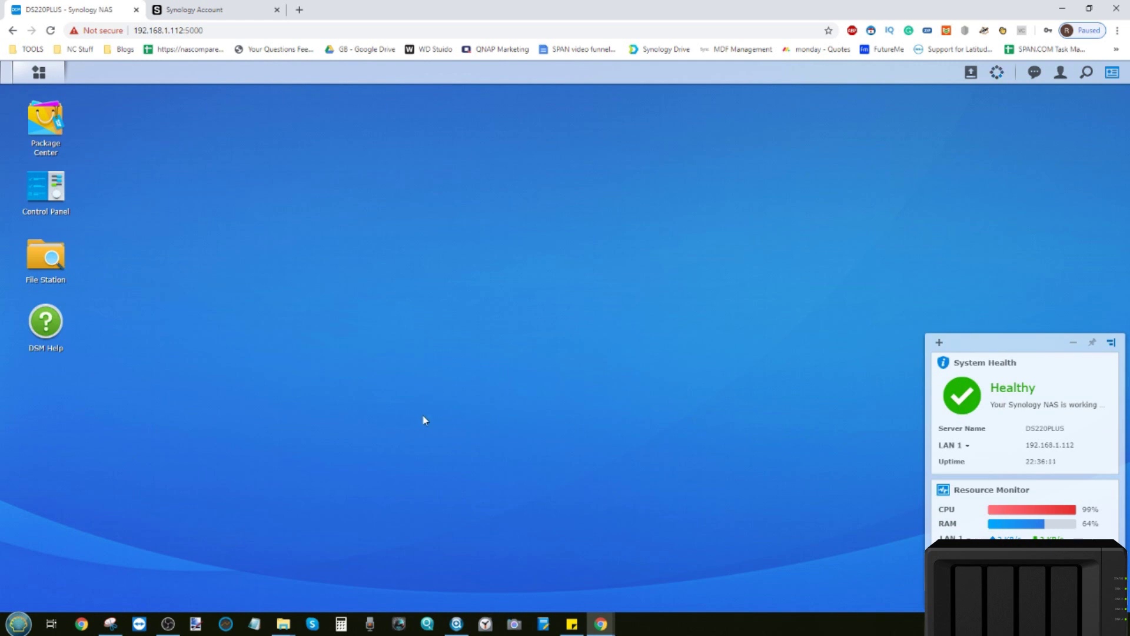
click(456, 624)
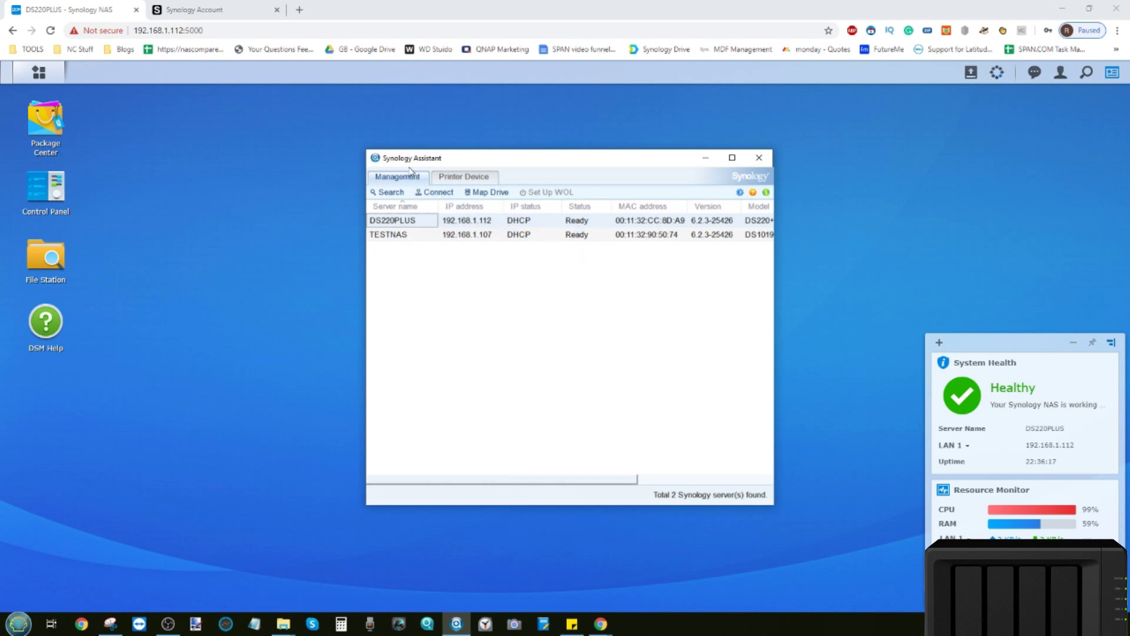
click(707, 157)
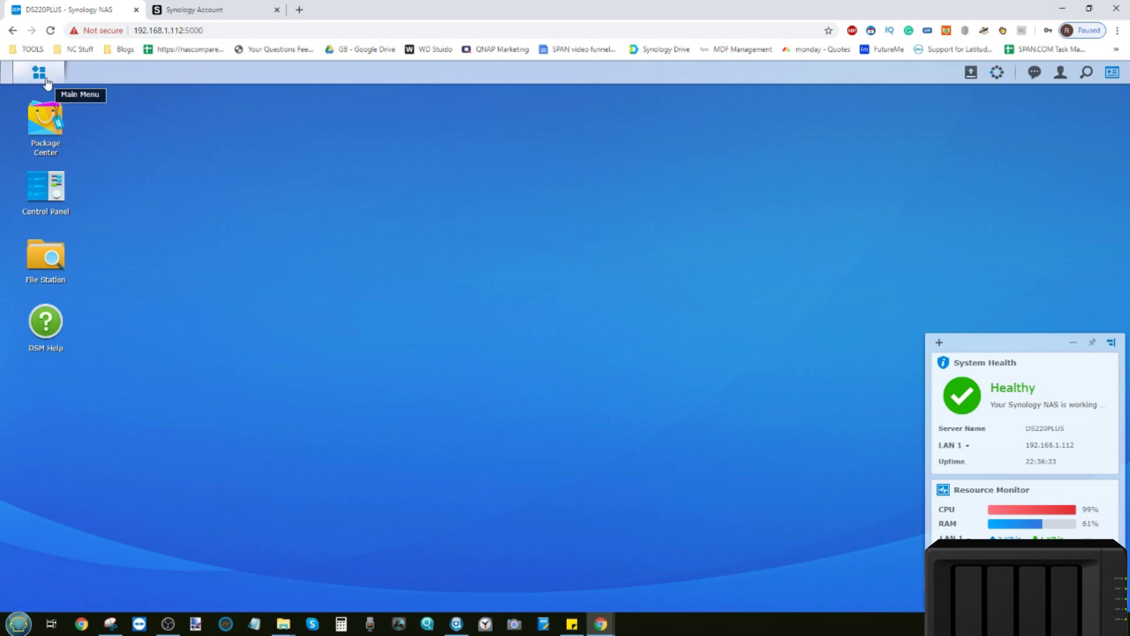
Open Control Panel and go to the QuickConnect page under Connectivity.
click(51, 199)
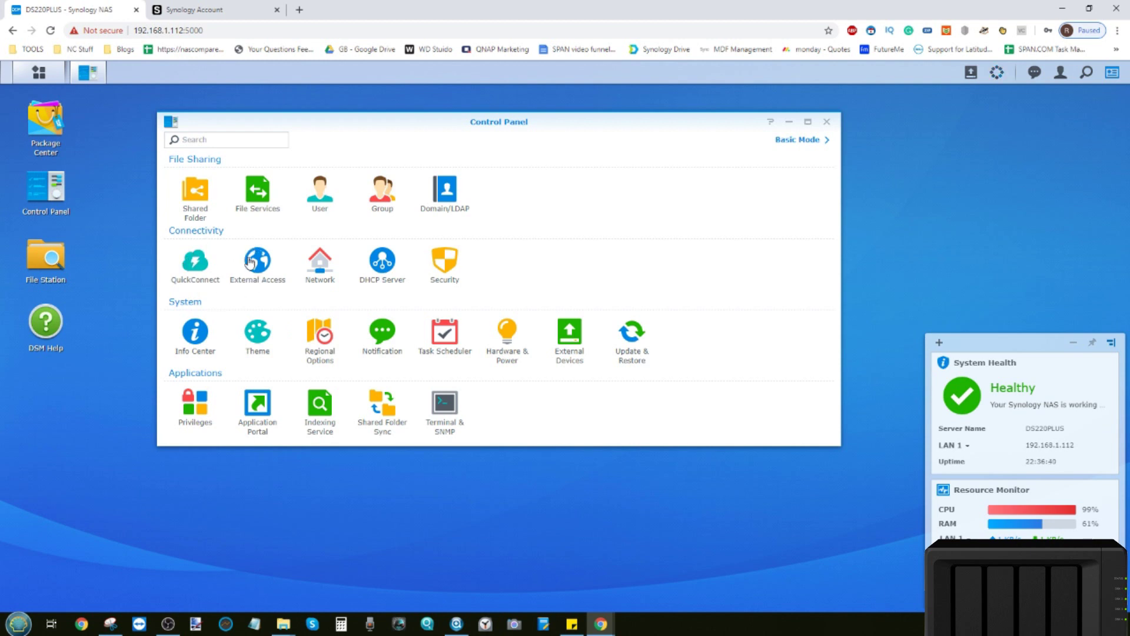
click(199, 271)
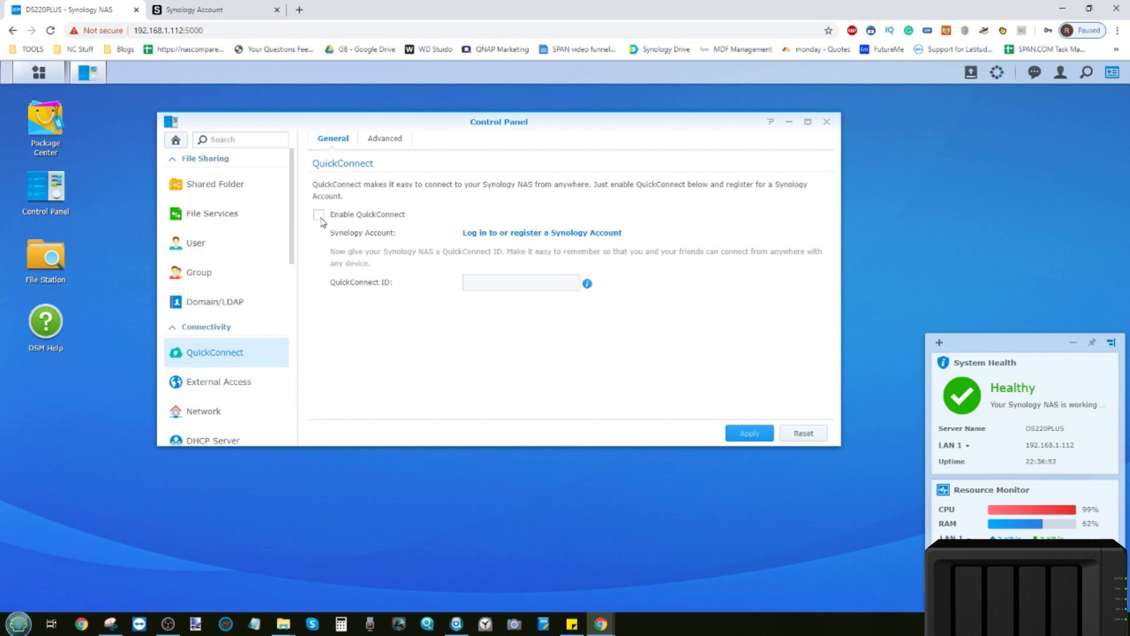
Tick Enable QuickConnect, then switch to the Synology Account sign-in tab.
click(319, 216)
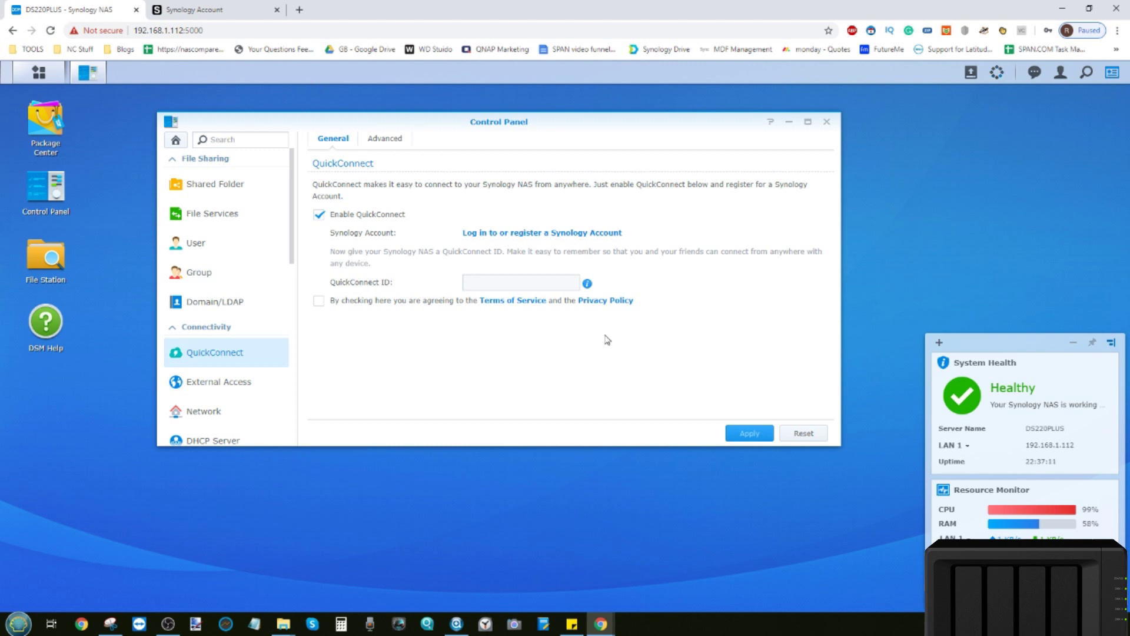
click(221, 6)
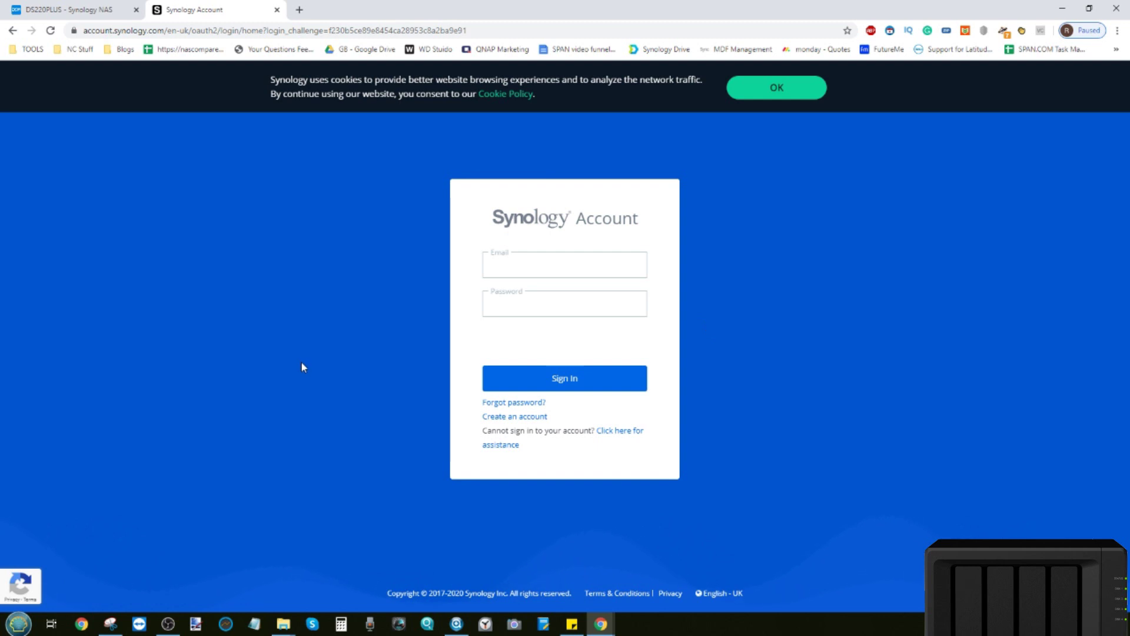
Switch between the DS220PLUS and Synology Account tabs, ending on DSM's QuickConnect settings.
click(65, 6)
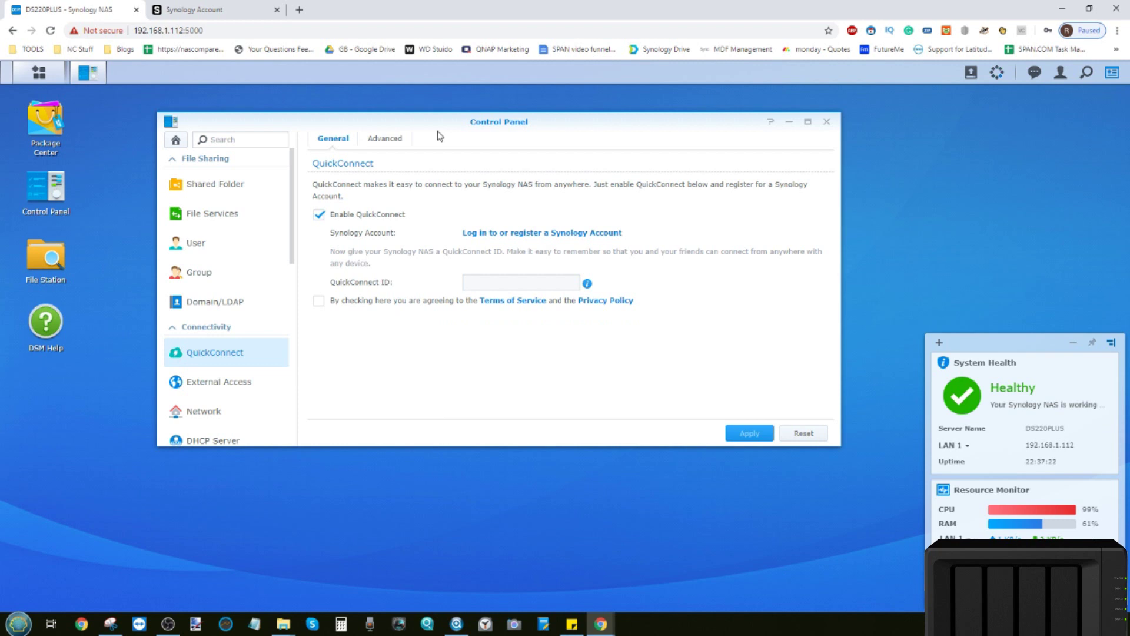
click(254, 6)
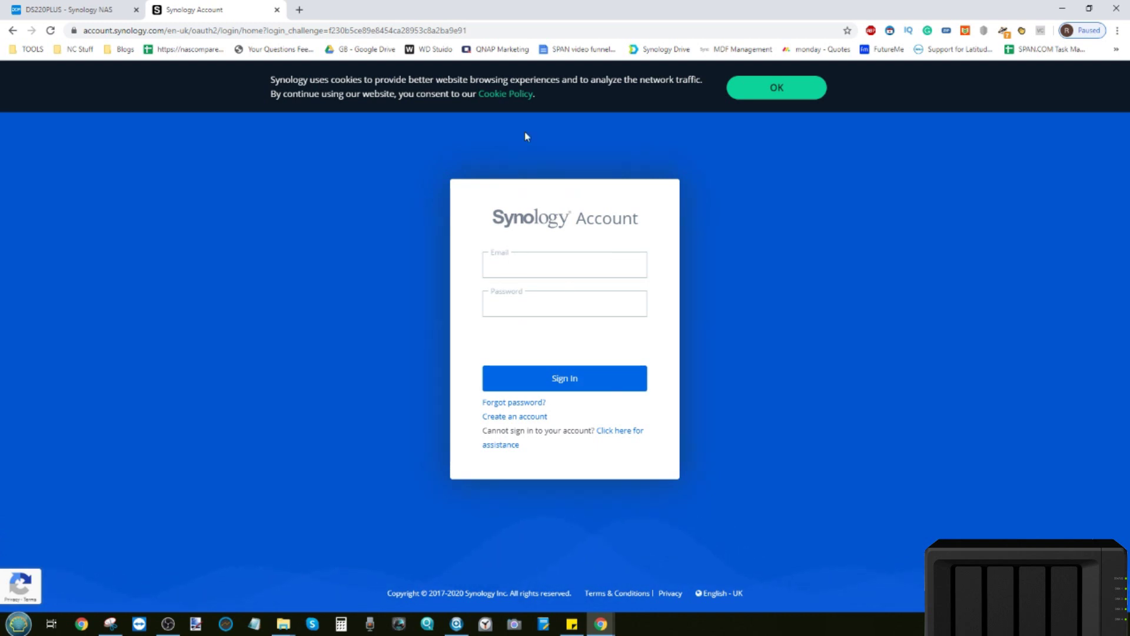
click(105, 7)
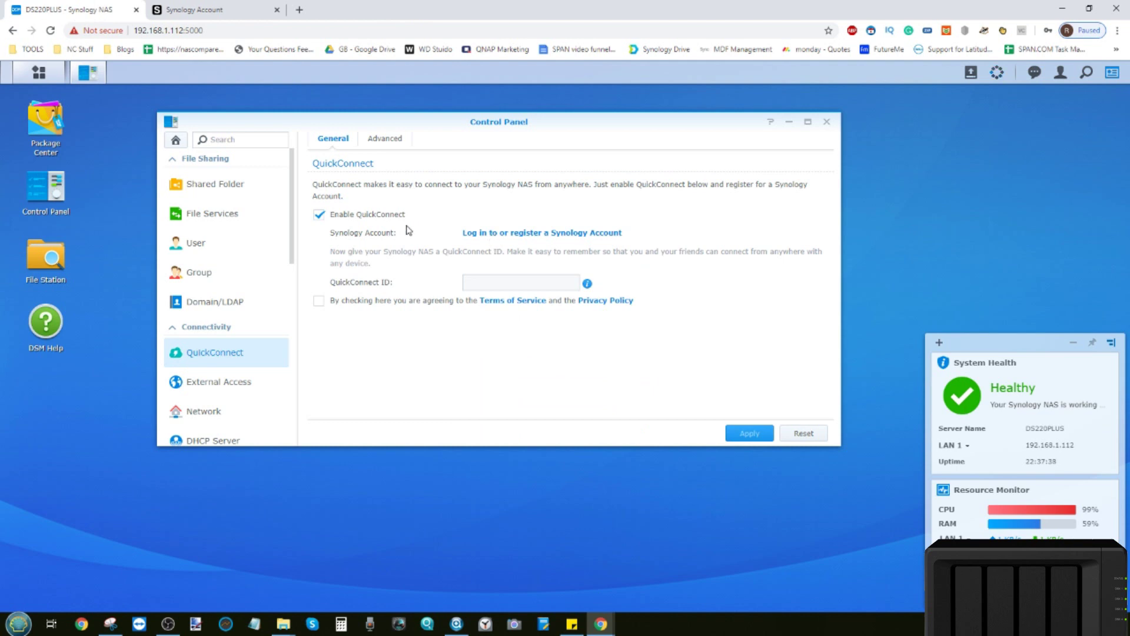
Start the Synology Account login from QuickConnect and move the Sign In dialog slightly.
click(525, 237)
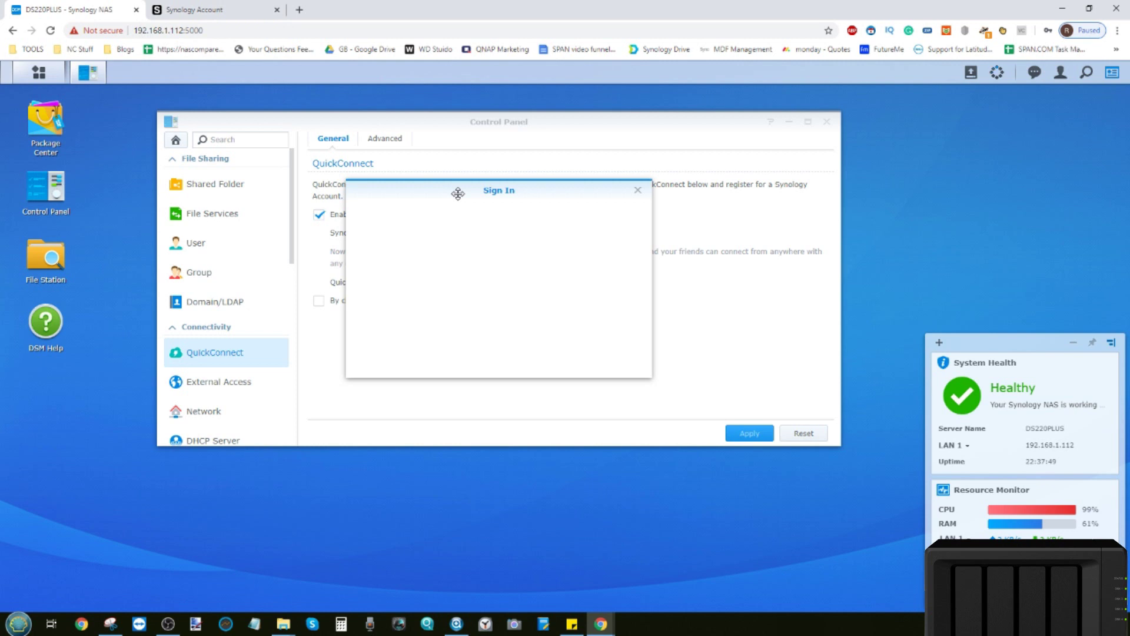
drag(458, 193, 485, 204)
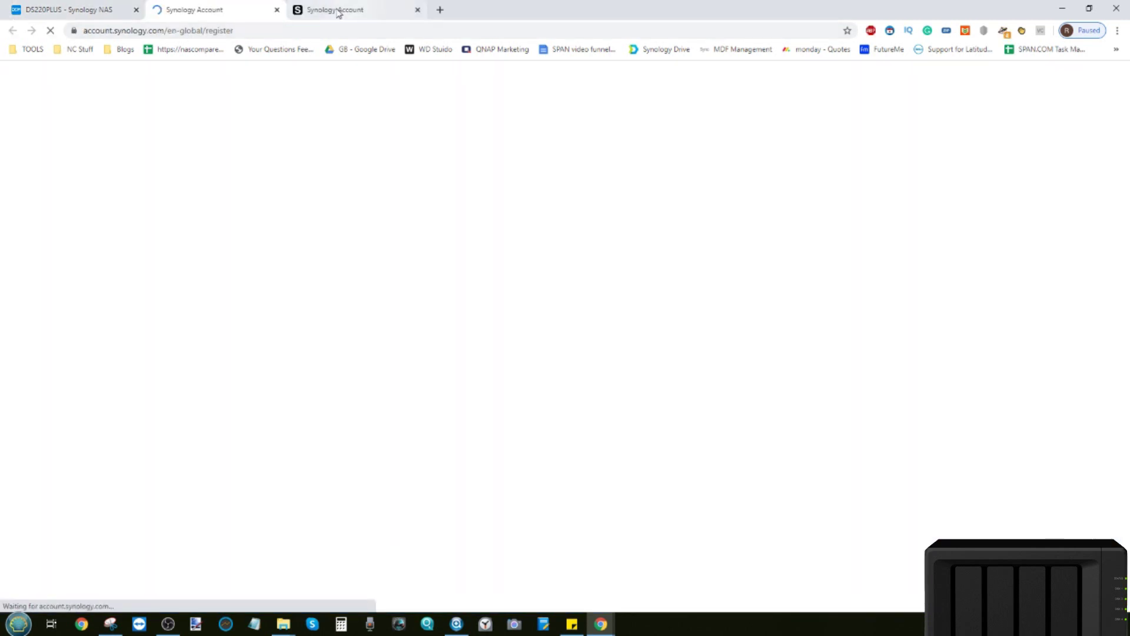
Close the extra registration tab and return to the DS220PLUS Sign In dialog.
click(417, 9)
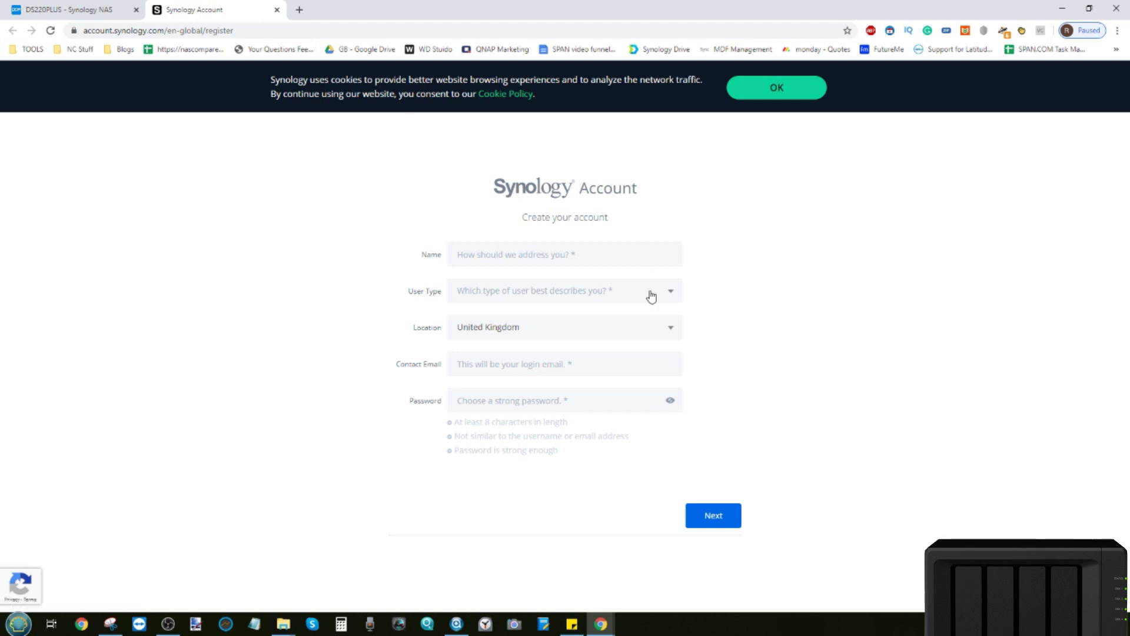
click(44, 9)
Sign in with the saved account e-mail and password, then agree to the QuickConnect terms.
click(462, 243)
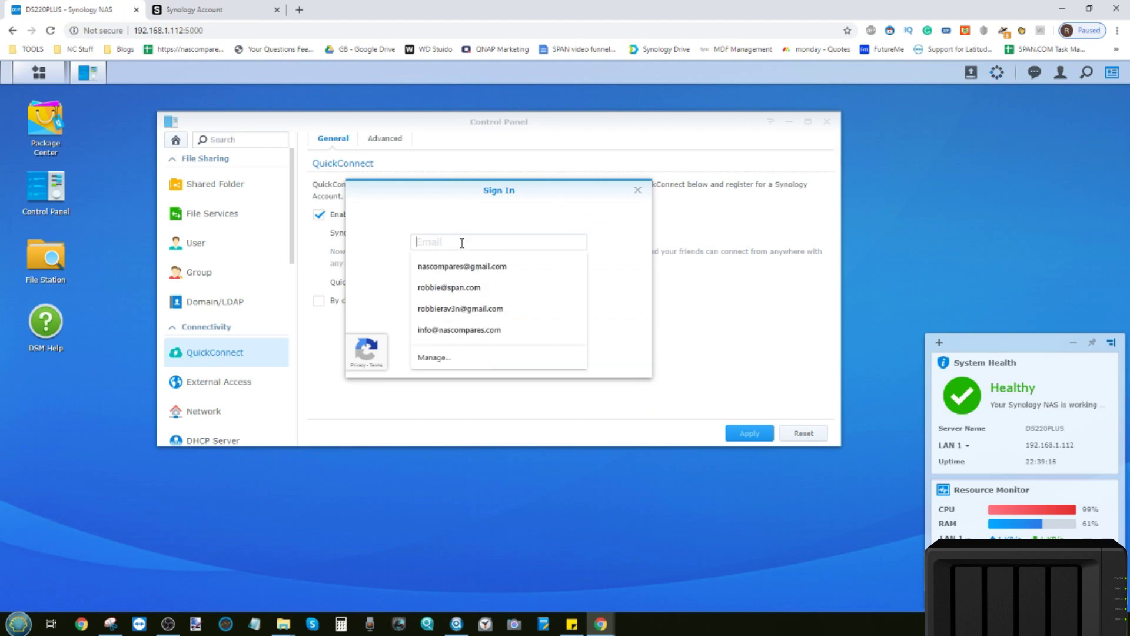
click(464, 268)
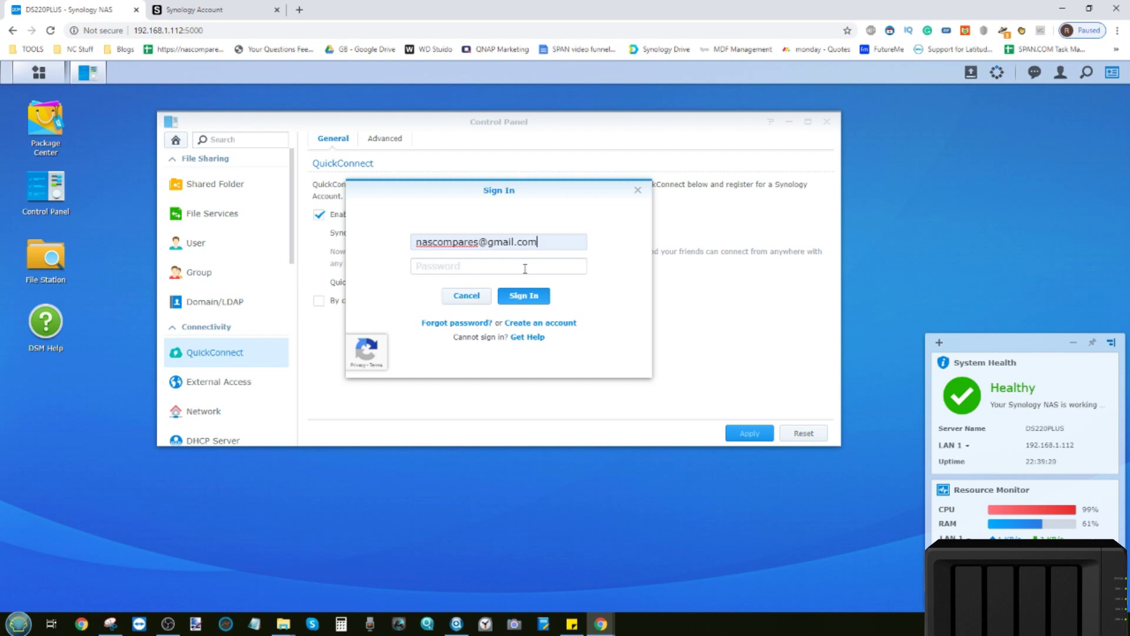
click(523, 296)
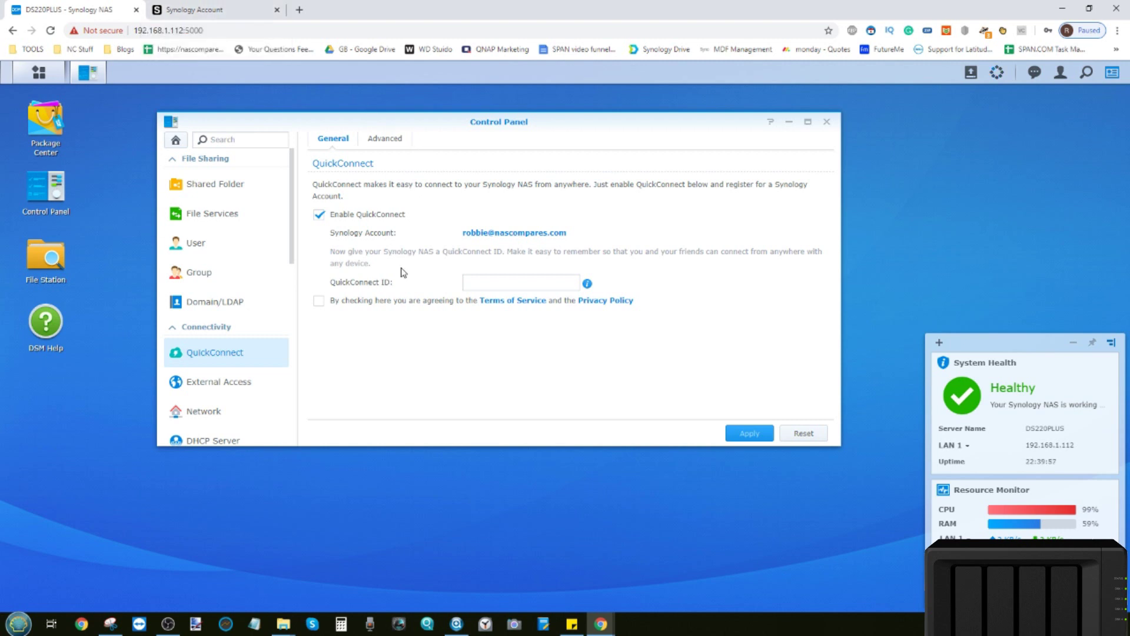
click(318, 300)
Enter DS220PLUS as the QuickConnect ID and apply it; it is rejected as already in use.
click(489, 281)
text(DS220PLUS)
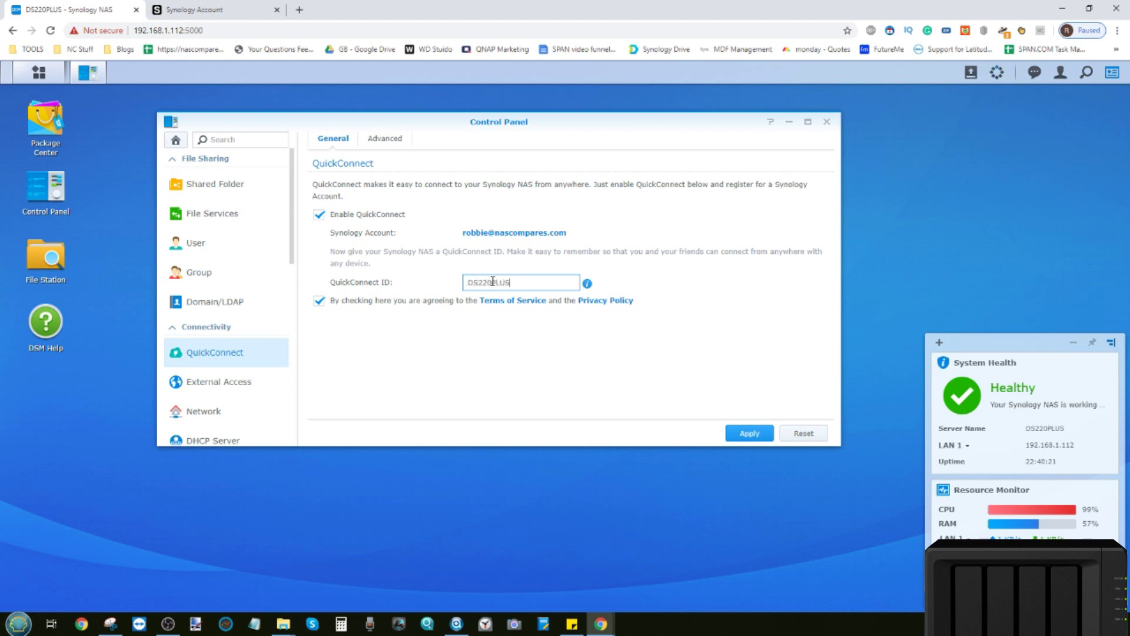
drag(524, 286, 448, 282)
click(601, 340)
click(748, 435)
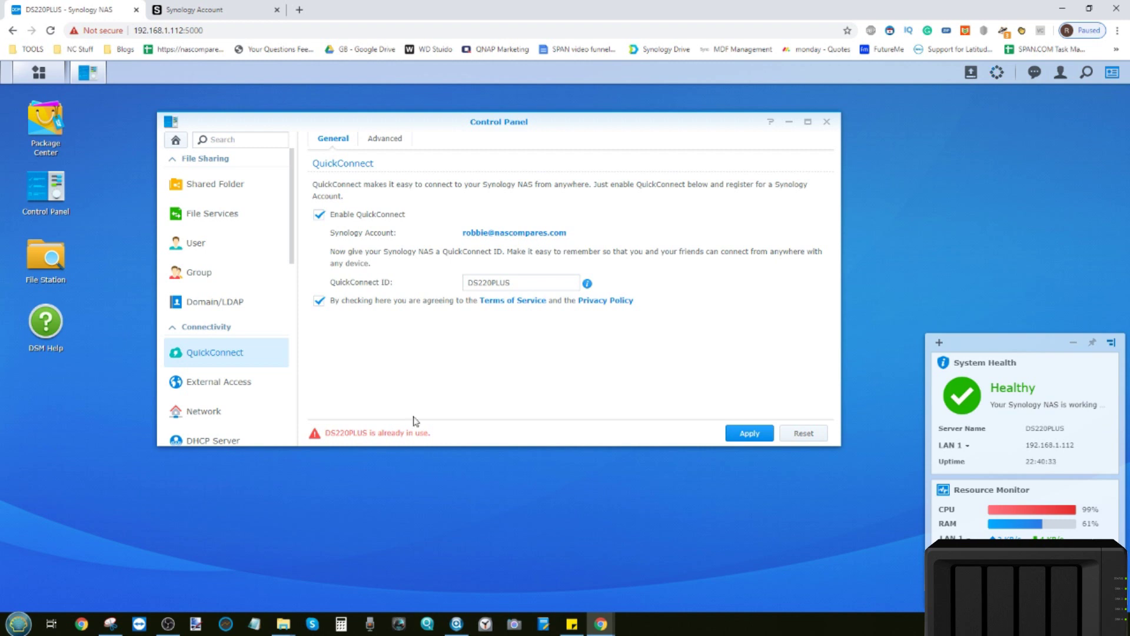
click(528, 282)
Change the QuickConnect ID to DS220PLUSTEST, apply it, and open the DSM QuickConnect link.
text(TEST)
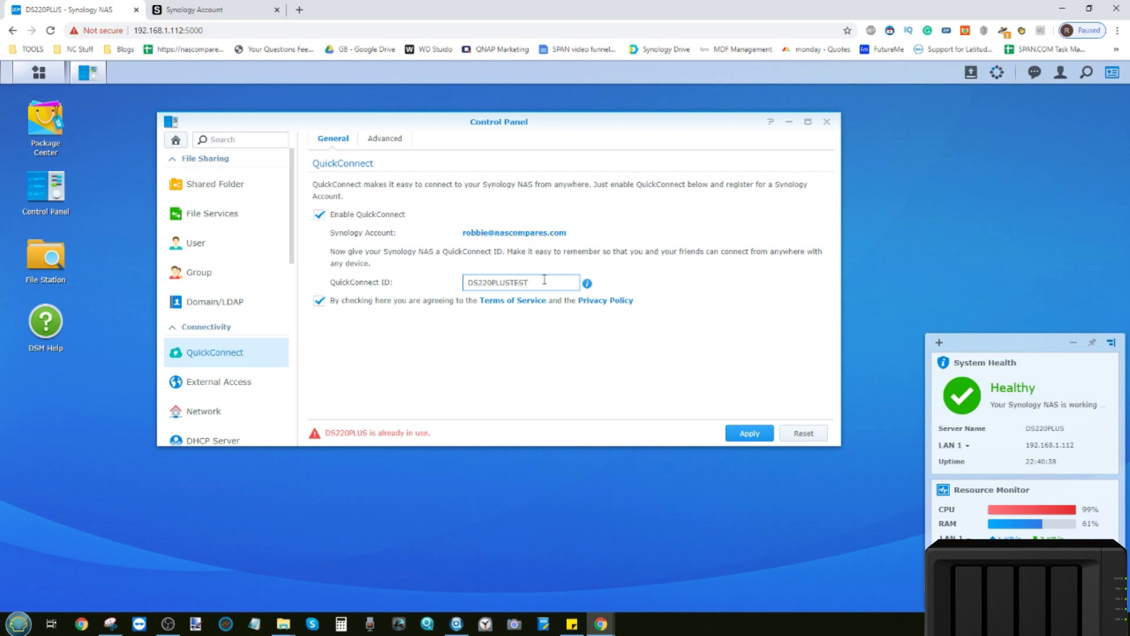
drag(544, 280, 430, 280)
click(530, 280)
click(754, 433)
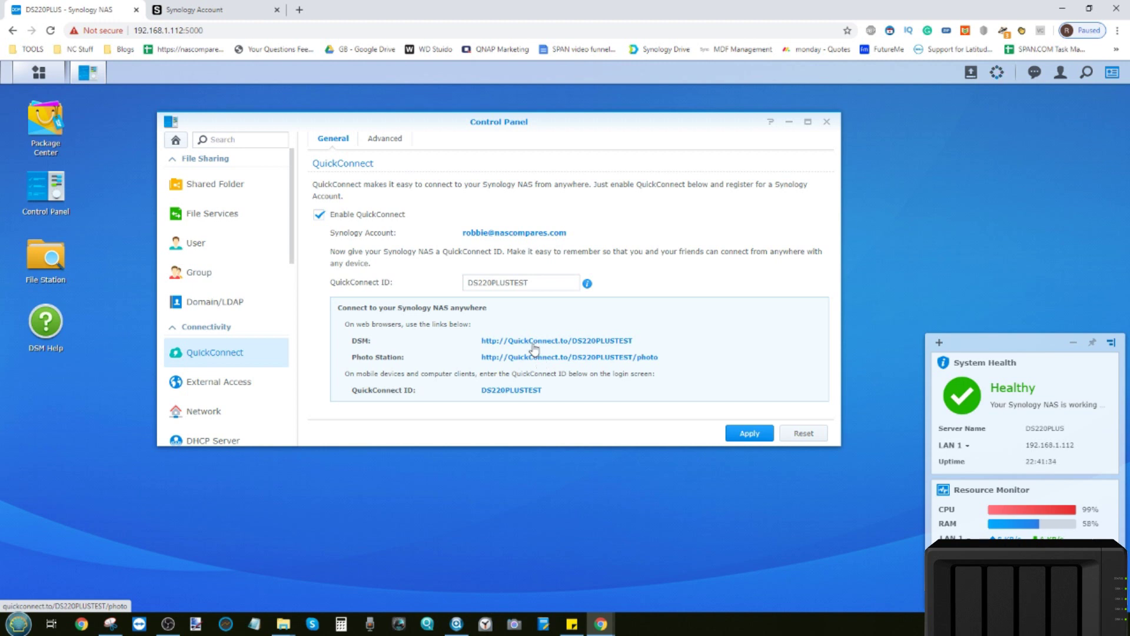
click(538, 341)
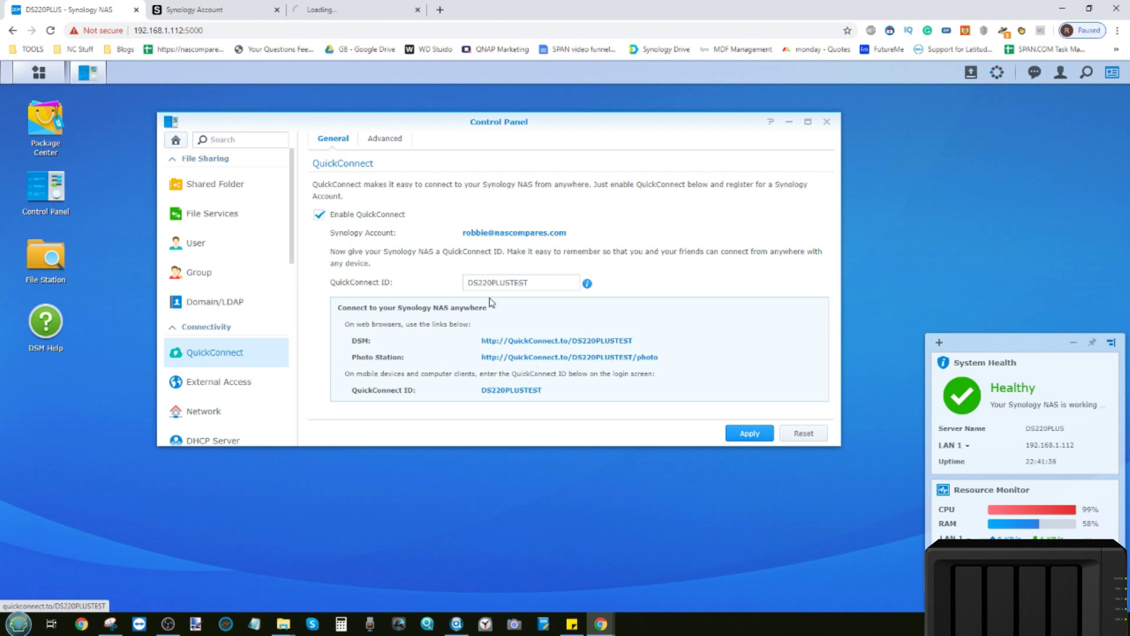
View the DS220PLUSTEST QuickConnect page, then nudge the Control Panel window down and right.
click(332, 10)
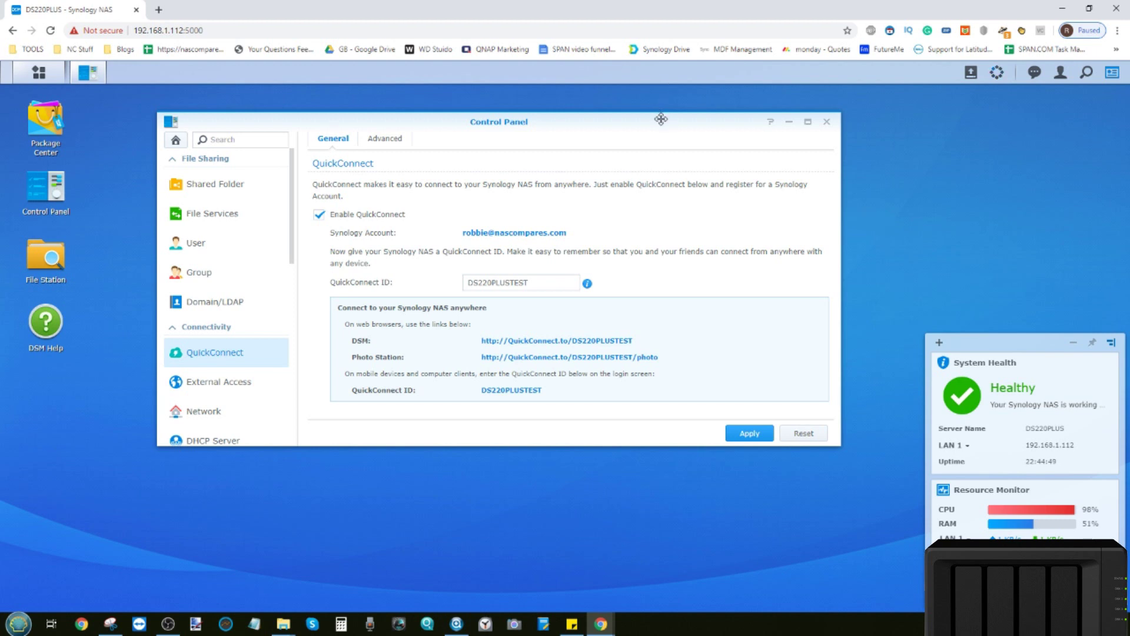
drag(662, 117, 667, 134)
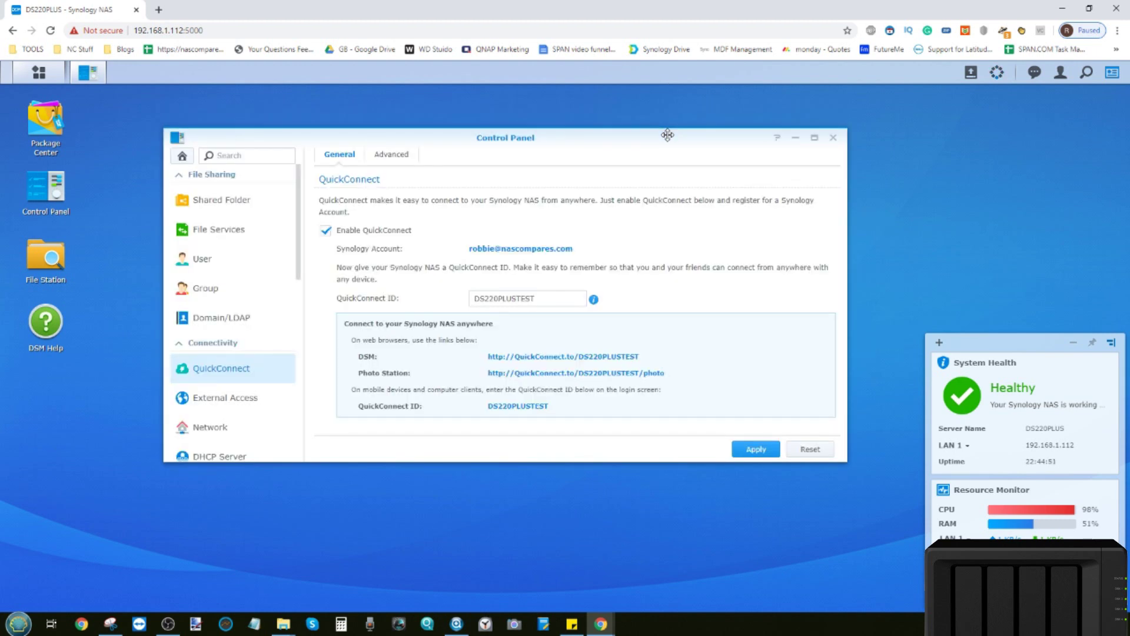